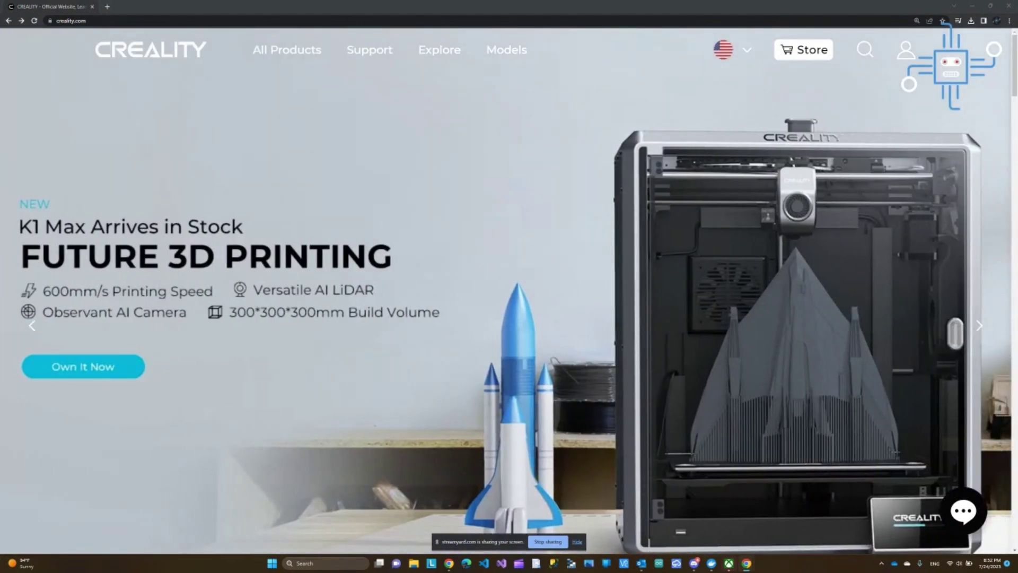
Go from the Support menu's Software & Firmware entry to the Creality Cloud download page.
{"action": "scroll", "coordinate": [377, 286], "scroll_direction": "down", "scroll_amount": 1}
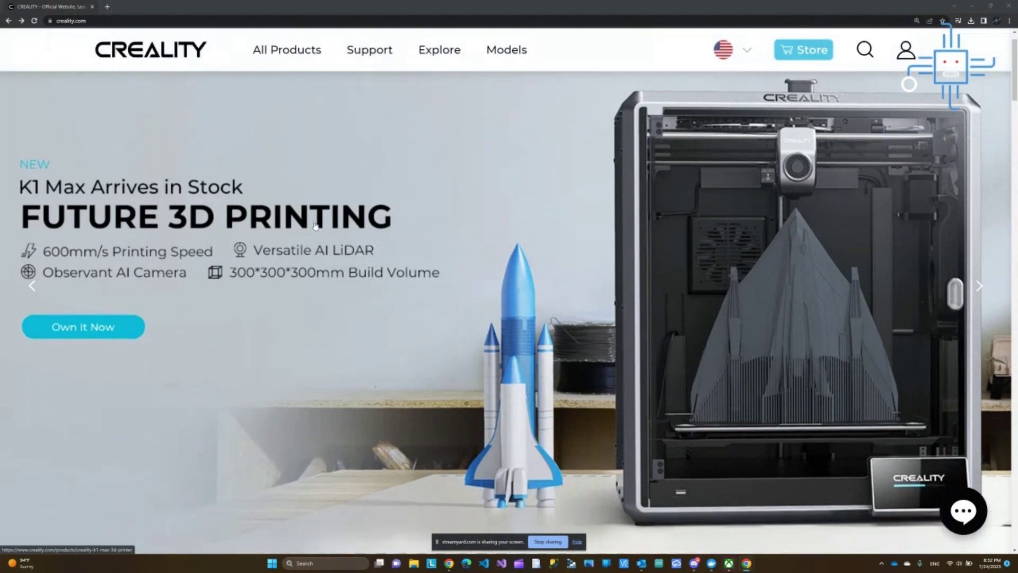
{"action": "left_click", "coordinate": [96, 20]}
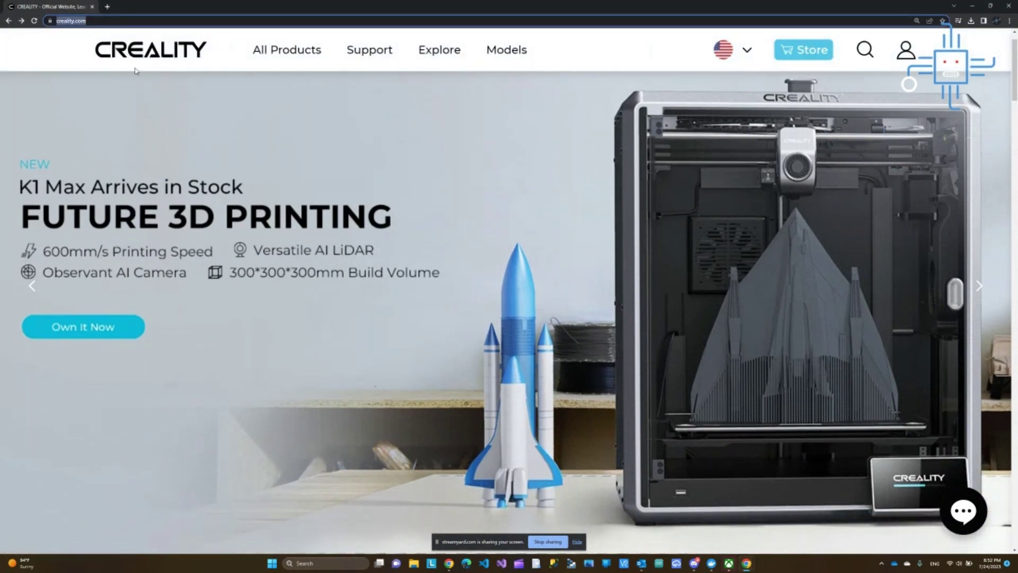
{"action": "mouse_move", "coordinate": [374, 53]}
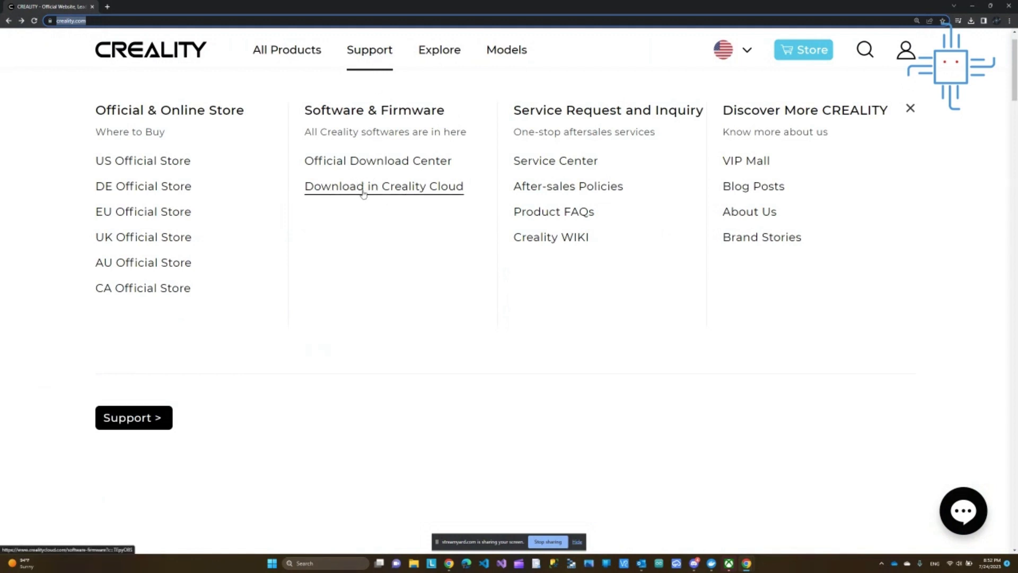
{"action": "left_click", "coordinate": [425, 191]}
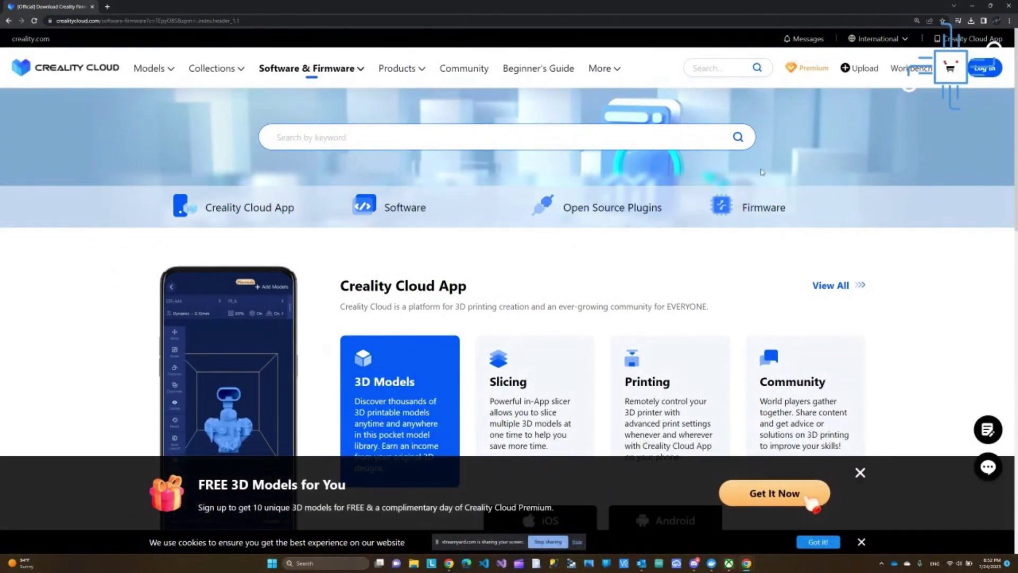
Switch to the Firmware tab to list 3D printer firmware.
{"action": "left_click", "coordinate": [759, 208]}
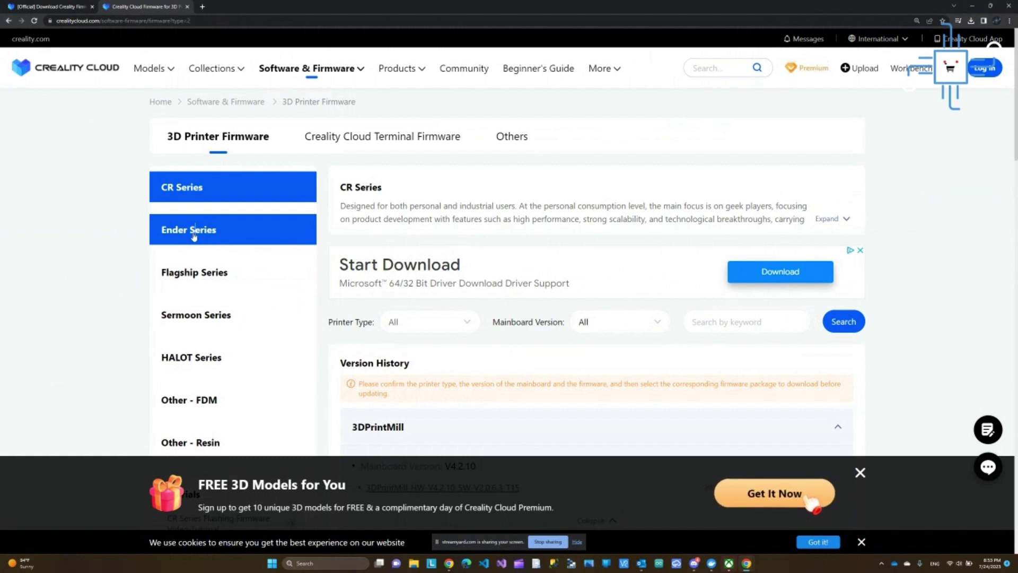
Filter to Ender Series printers and expand the Ender-3 Pro firmware row.
{"action": "left_click", "coordinate": [194, 236]}
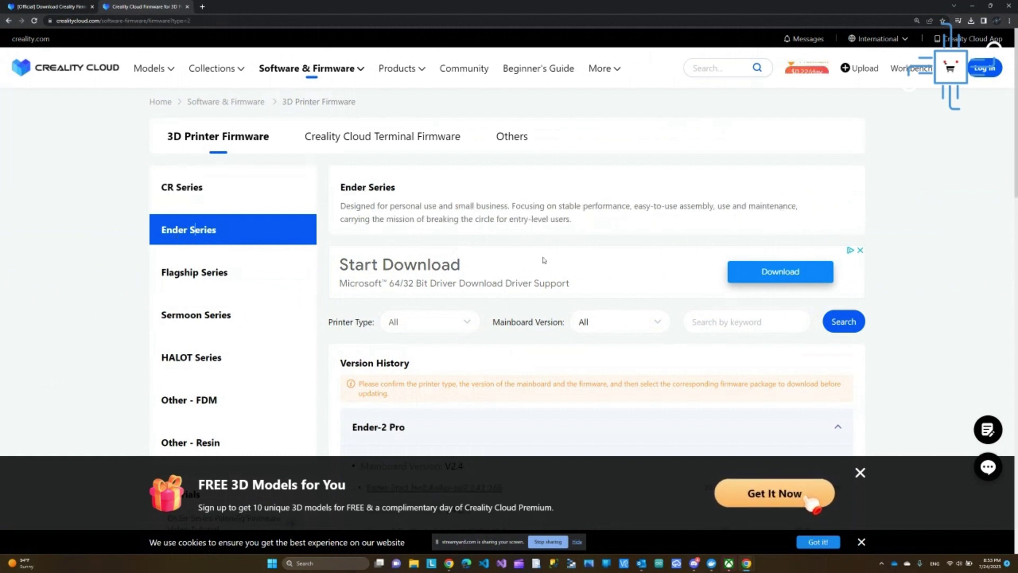
{"action": "scroll", "coordinate": [531, 265], "scroll_direction": "down", "scroll_amount": 3}
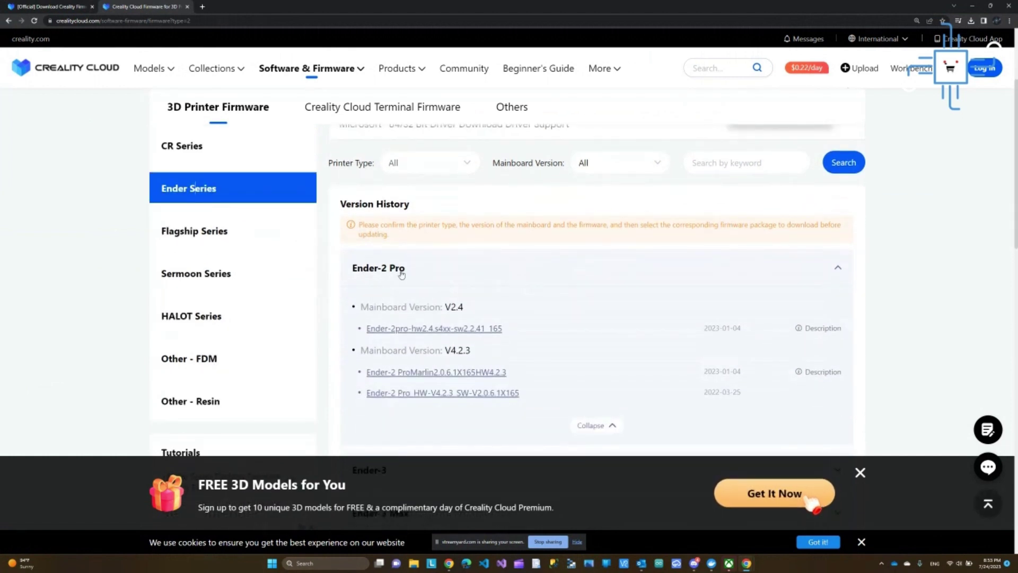
{"action": "scroll", "coordinate": [372, 273], "scroll_direction": "down", "scroll_amount": 4}
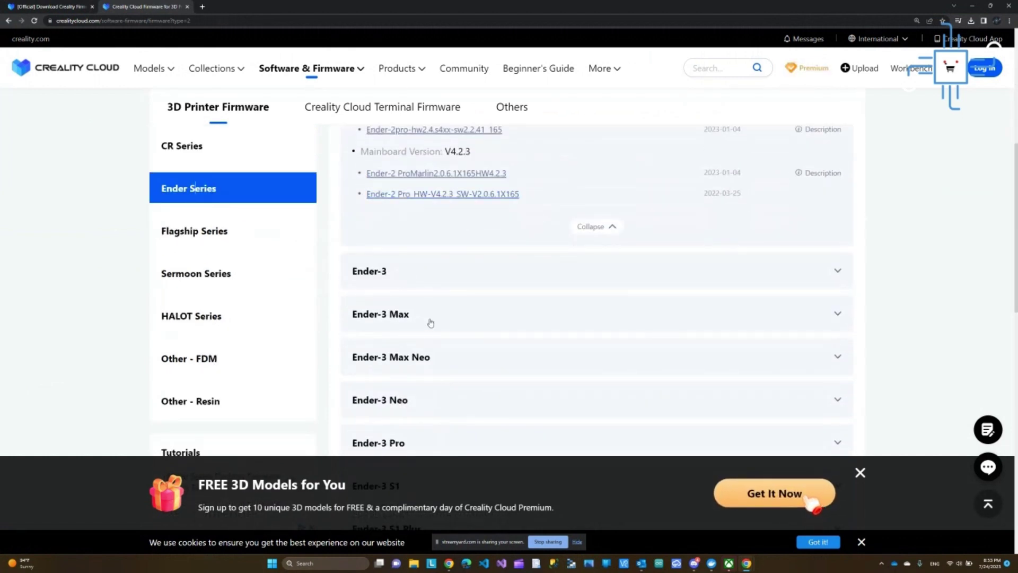
{"action": "scroll", "coordinate": [452, 325], "scroll_direction": "down", "scroll_amount": 2}
{"action": "scroll", "coordinate": [490, 265], "scroll_direction": "down", "scroll_amount": 3}
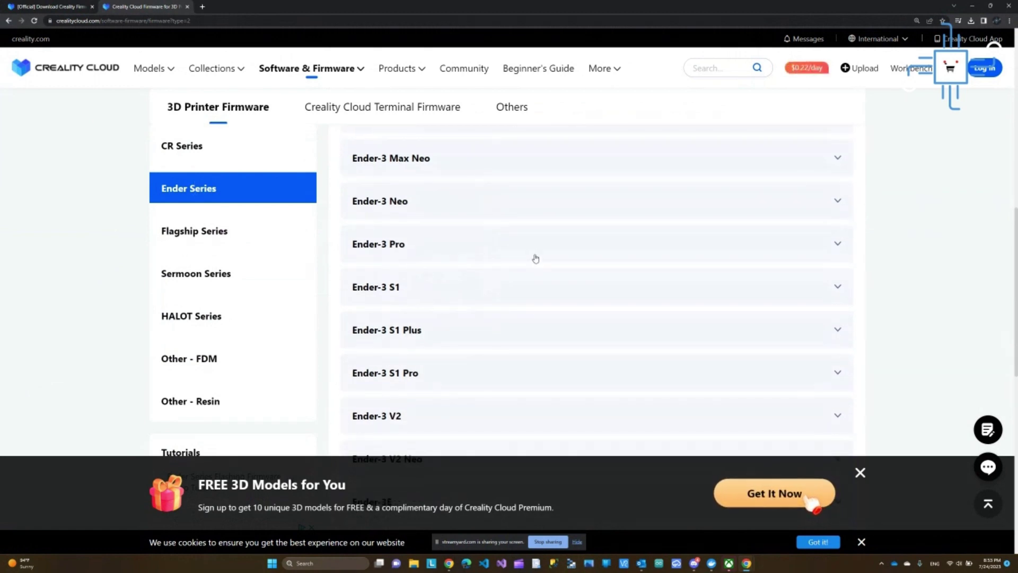
{"action": "left_click", "coordinate": [465, 250]}
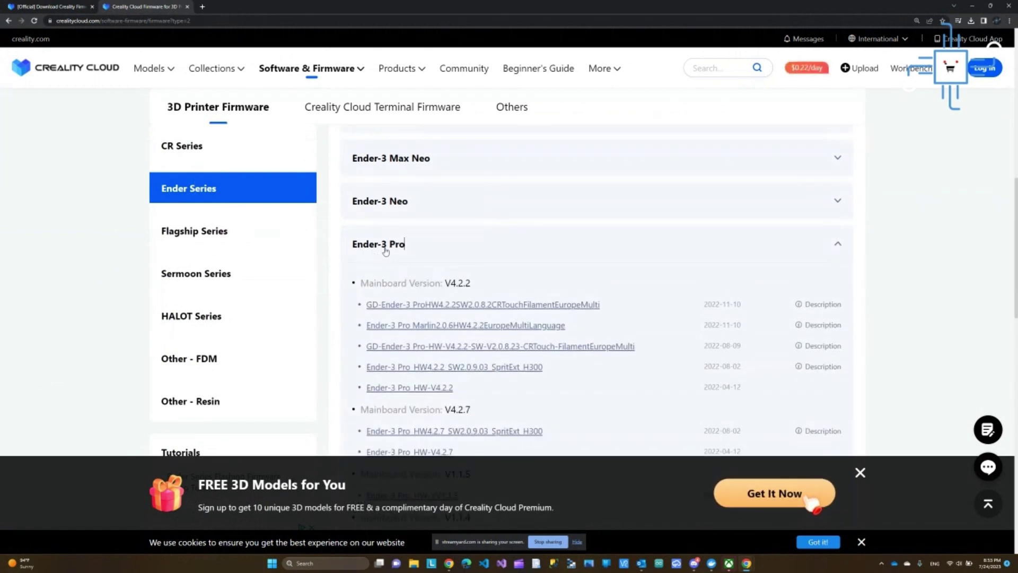
Review the Ender-3 Pro files by mainboard version, highlighting the V4.2.2 line.
{"action": "scroll", "coordinate": [403, 244], "scroll_direction": "down", "scroll_amount": 2}
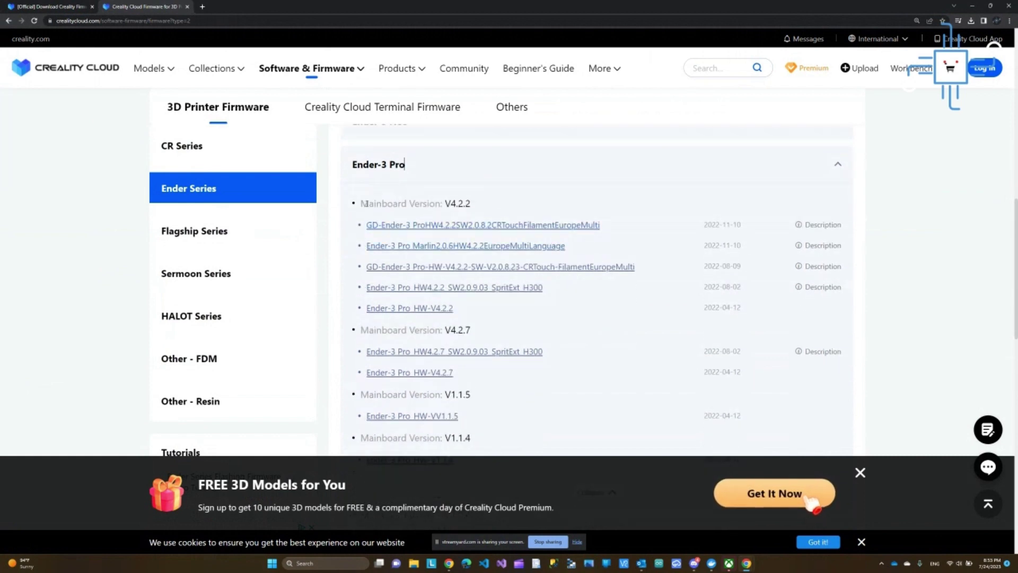
{"action": "left_click_drag", "start_coordinate": [371, 204], "coordinate": [474, 210]}
{"action": "scroll", "coordinate": [445, 234], "scroll_direction": "down", "scroll_amount": 3}
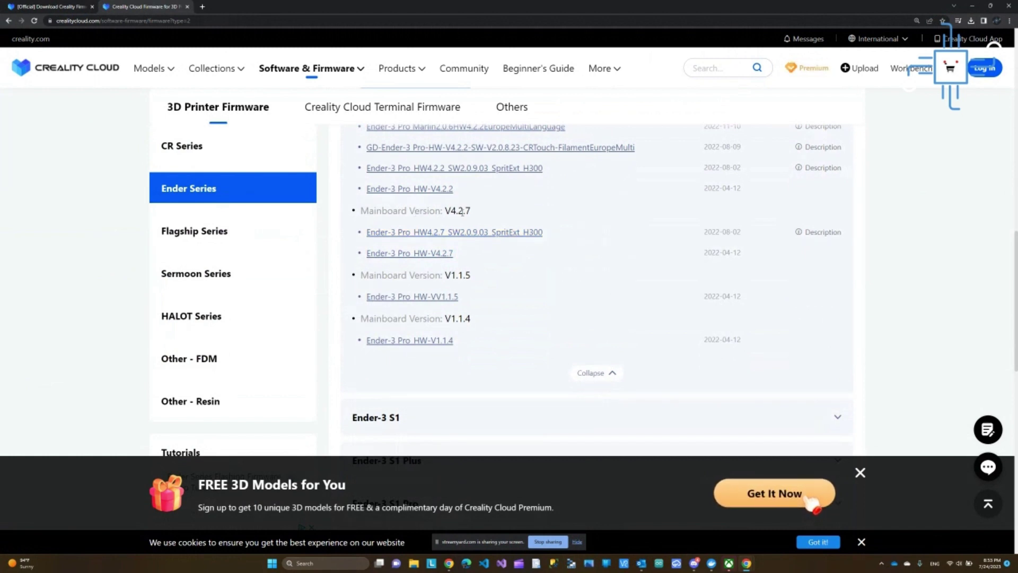
{"action": "scroll", "coordinate": [486, 298], "scroll_direction": "up", "scroll_amount": 3}
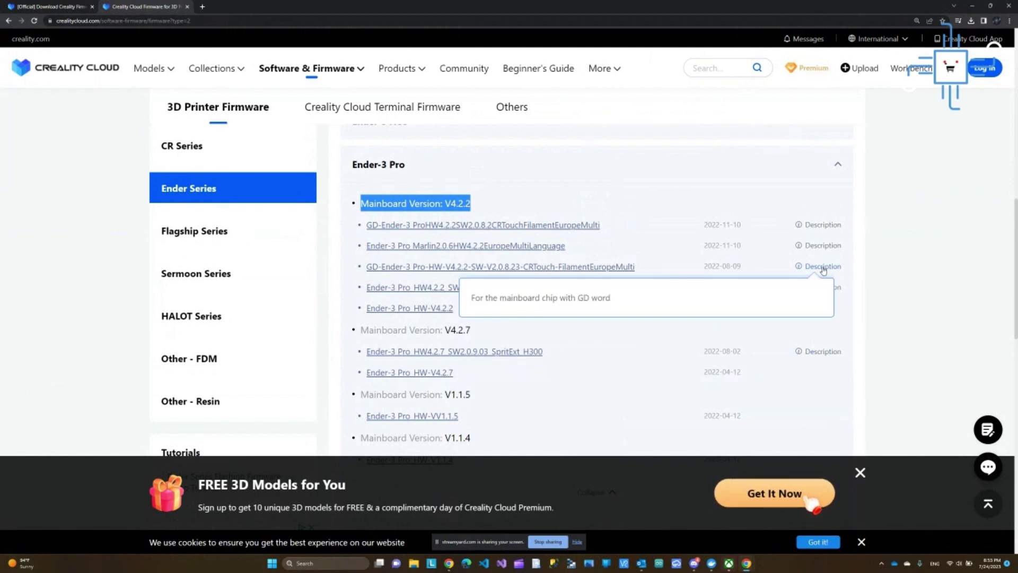
{"action": "mouse_move", "coordinate": [814, 227]}
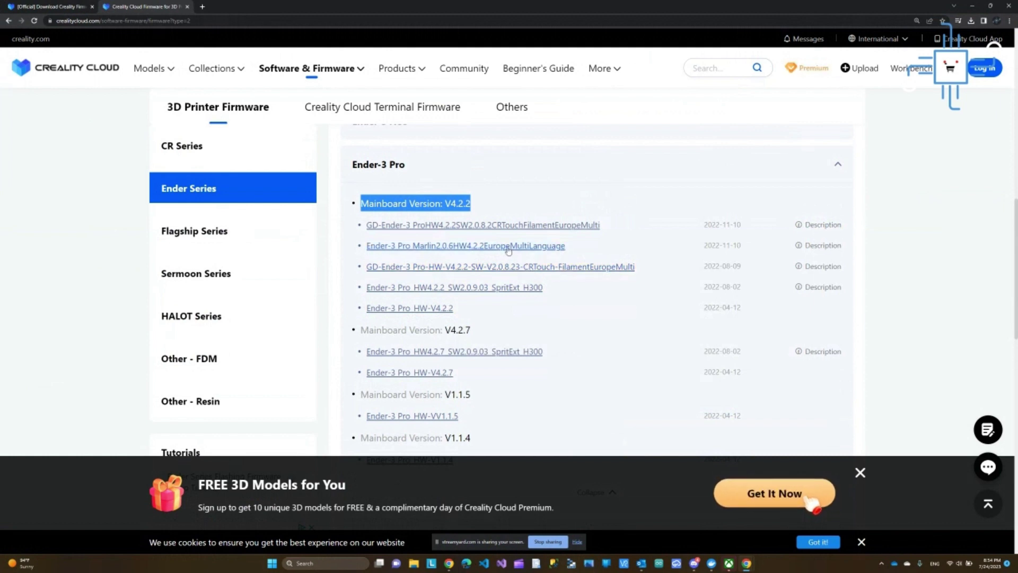
{"action": "mouse_move", "coordinate": [812, 247]}
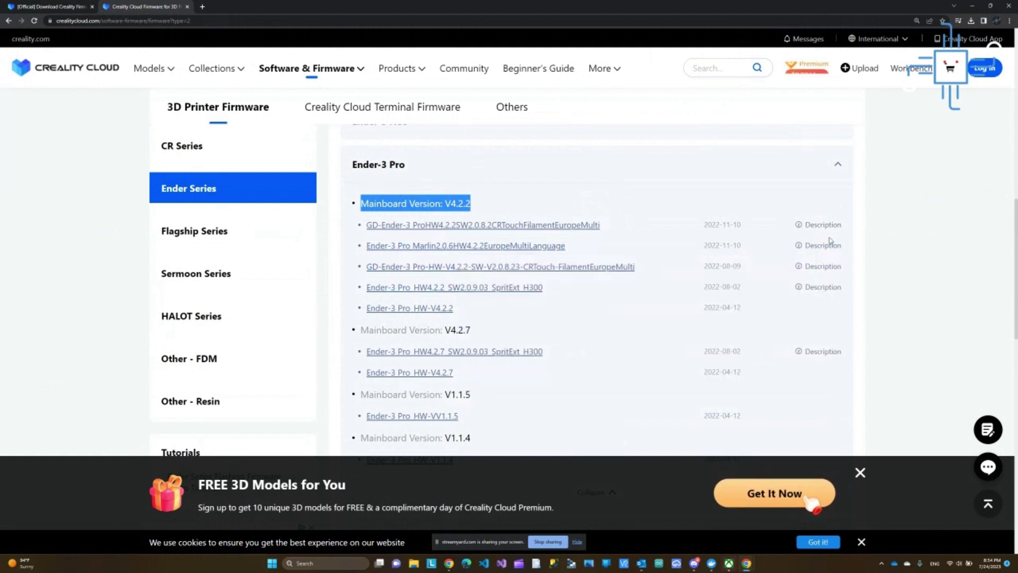
{"action": "scroll", "coordinate": [665, 311], "scroll_direction": "down", "scroll_amount": 1}
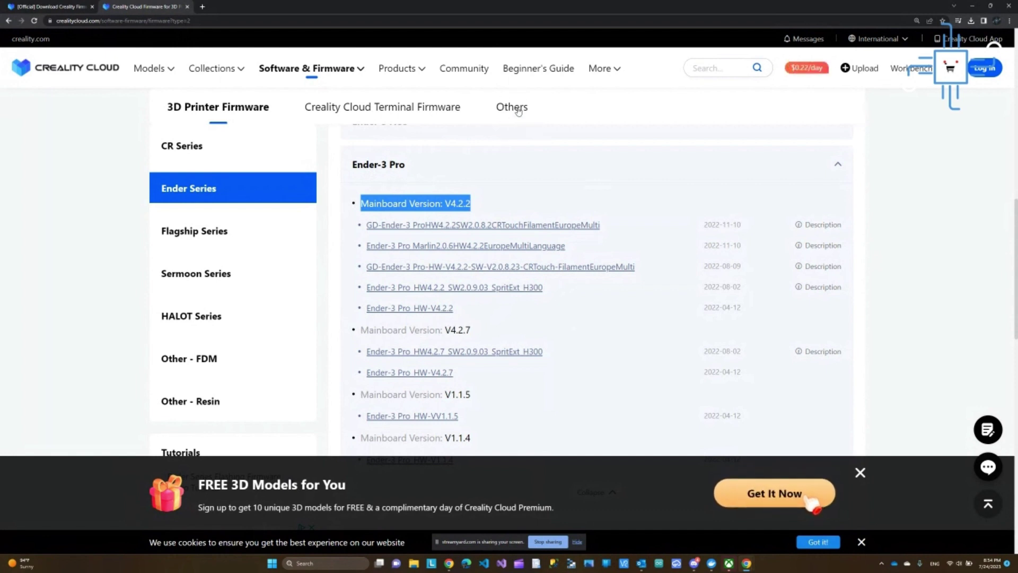
Switch to the Others firmware category containing the CR Touch listings.
{"action": "left_click", "coordinate": [522, 133]}
{"action": "left_click", "coordinate": [511, 107]}
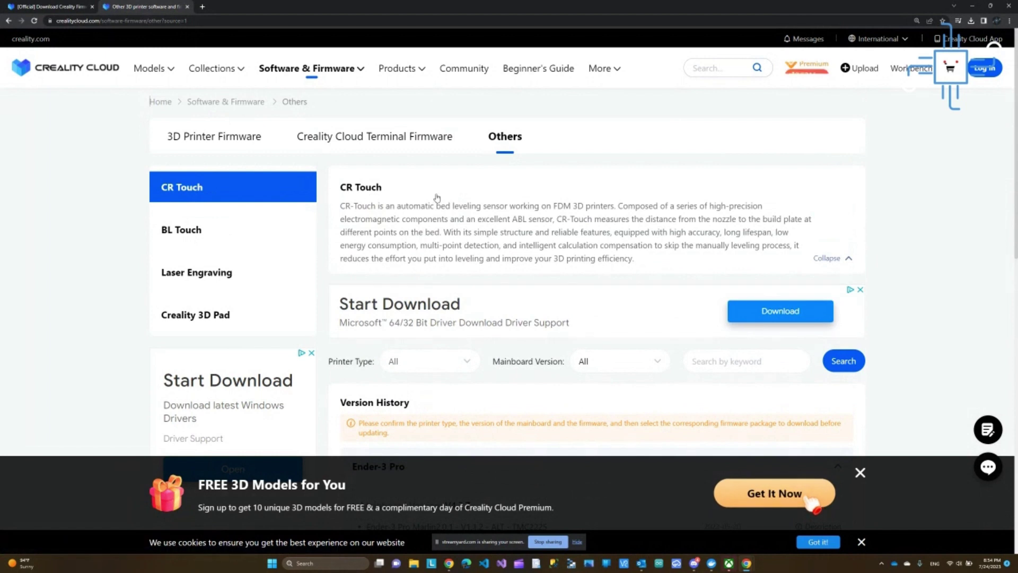
{"action": "scroll", "coordinate": [545, 194], "scroll_direction": "down", "scroll_amount": 1}
{"action": "scroll", "coordinate": [544, 194], "scroll_direction": "down", "scroll_amount": 5}
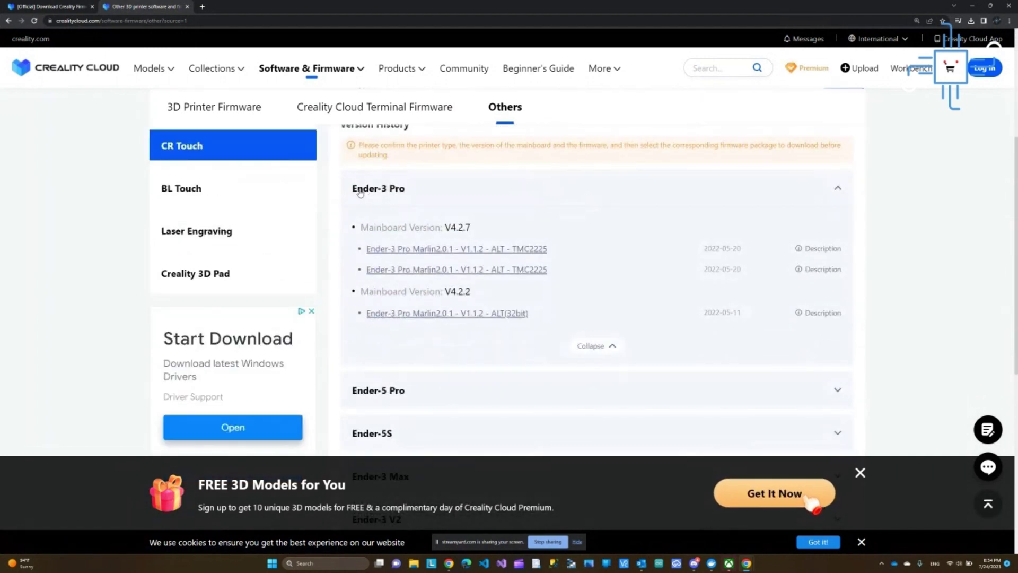
{"action": "scroll", "coordinate": [399, 192], "scroll_direction": "down", "scroll_amount": 1}
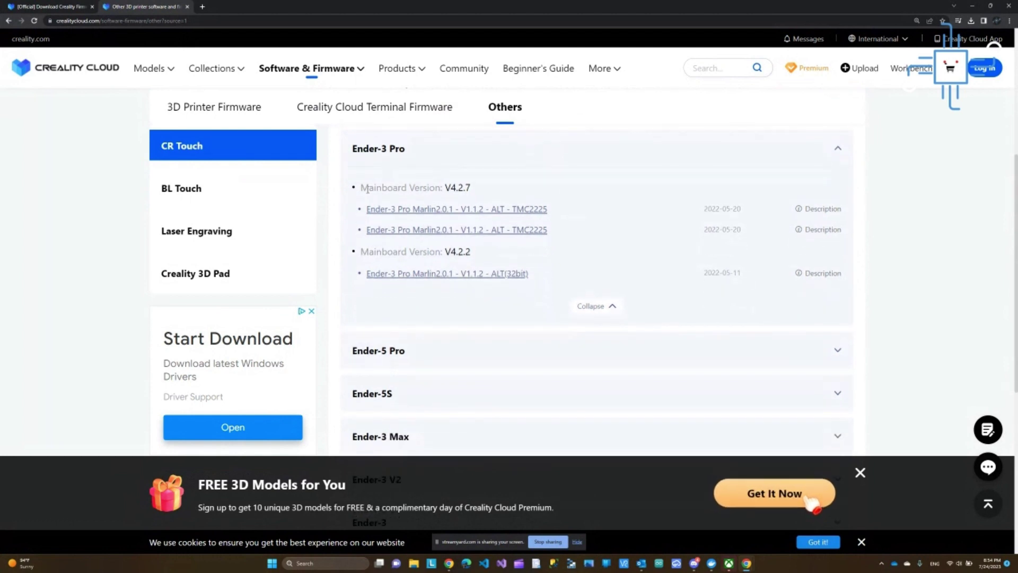
Highlight the V4.2.7 and second mainboard version labels in the CR Touch history.
{"action": "left_click_drag", "start_coordinate": [362, 189], "coordinate": [466, 187]}
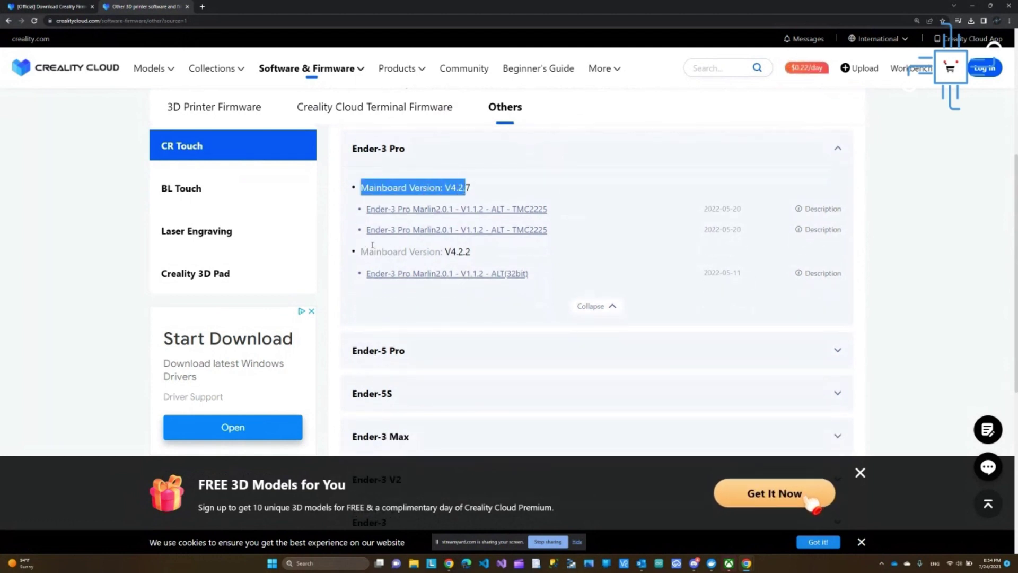
{"action": "left_click", "coordinate": [465, 196]}
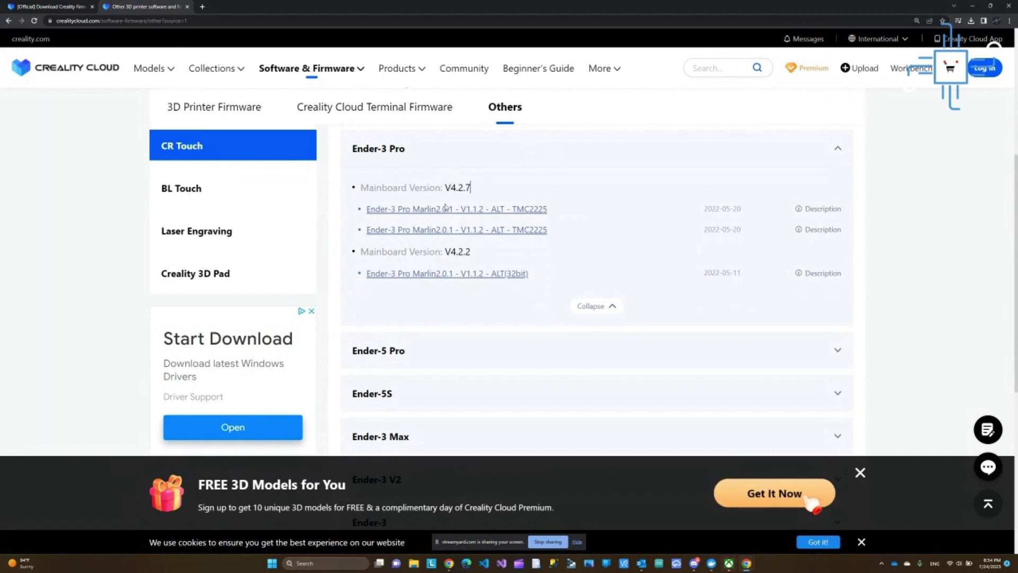
{"action": "left_click_drag", "start_coordinate": [361, 251], "coordinate": [467, 252]}
{"action": "scroll", "coordinate": [475, 257], "scroll_direction": "up", "scroll_amount": 1}
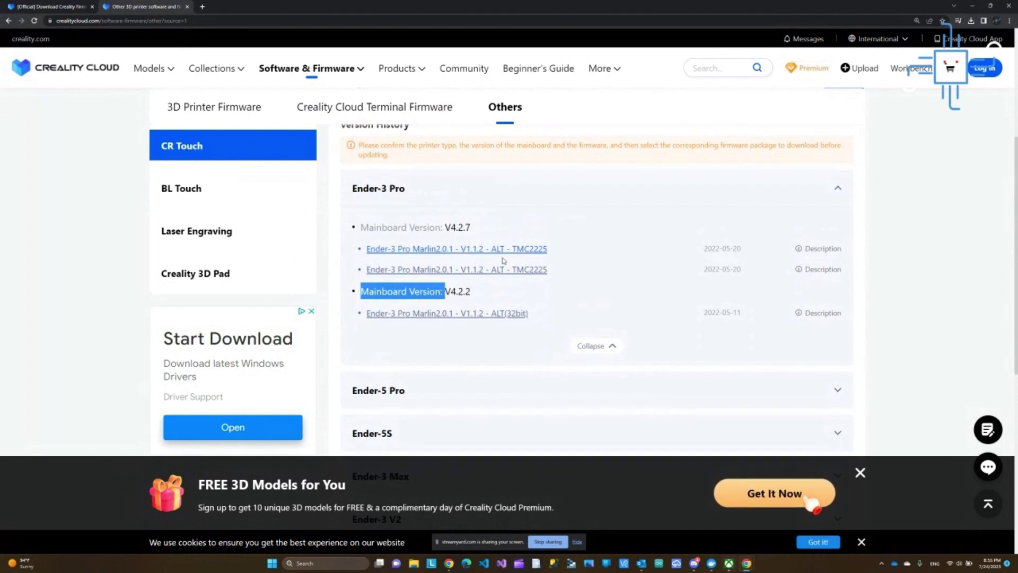
{"action": "scroll", "coordinate": [475, 258], "scroll_direction": "down", "scroll_amount": 1}
{"action": "scroll", "coordinate": [408, 182], "scroll_direction": "down", "scroll_amount": 3}
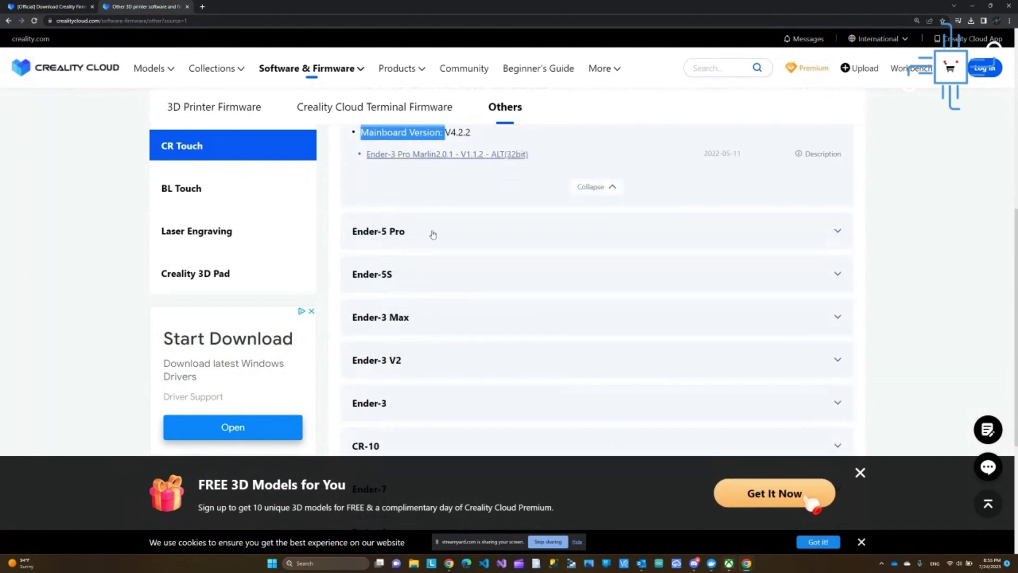
Expand the Ender-5 Pro CR Touch row and download the Ender-3 Pro ALT(32bit) .bin file.
{"action": "left_click", "coordinate": [436, 238]}
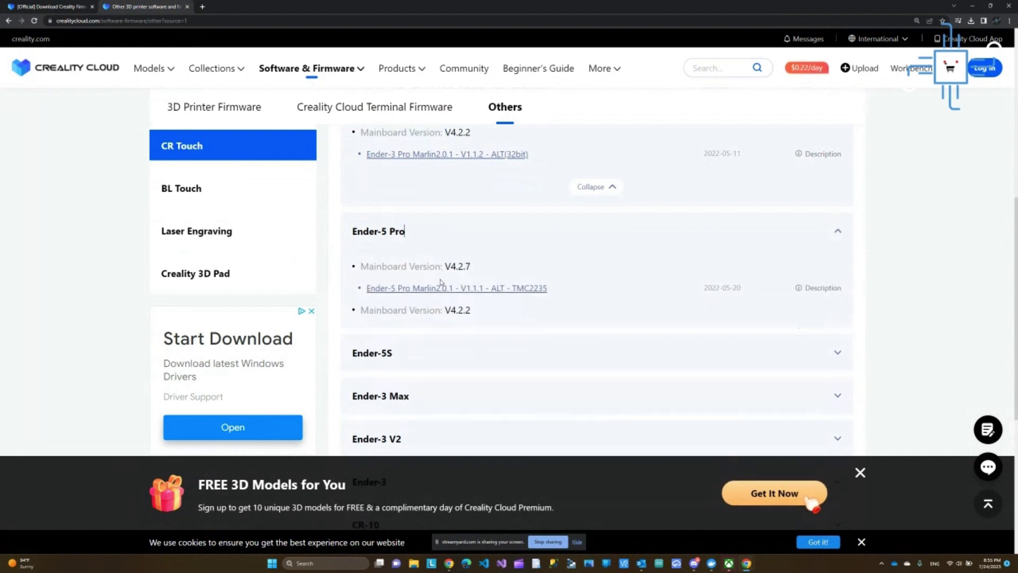
{"action": "scroll", "coordinate": [451, 255], "scroll_direction": "down", "scroll_amount": 2}
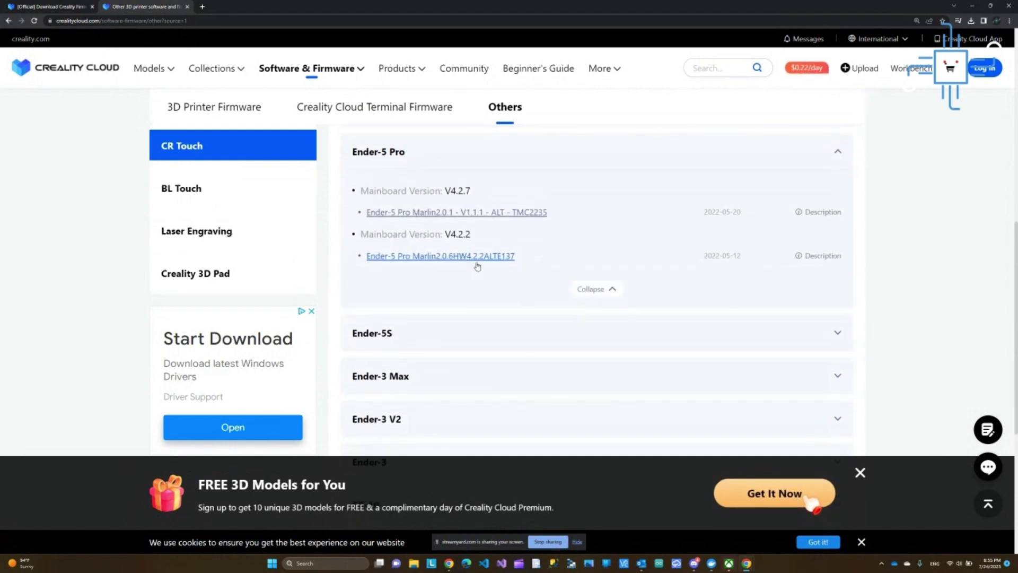
{"action": "scroll", "coordinate": [492, 271], "scroll_direction": "up", "scroll_amount": 5}
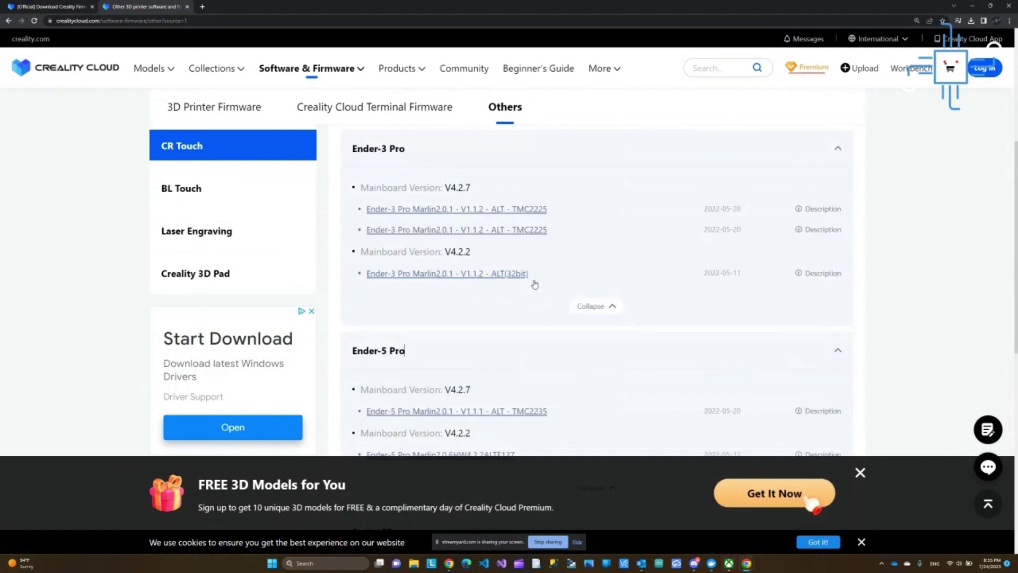
{"action": "left_click", "coordinate": [488, 274]}
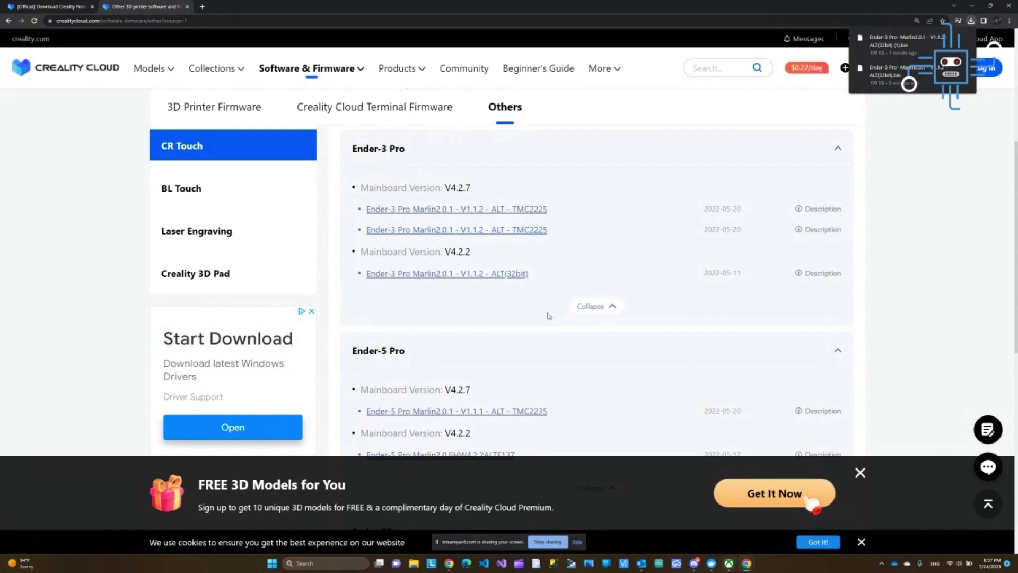
{"action": "scroll", "coordinate": [549, 317], "scroll_direction": "up", "scroll_amount": 1}
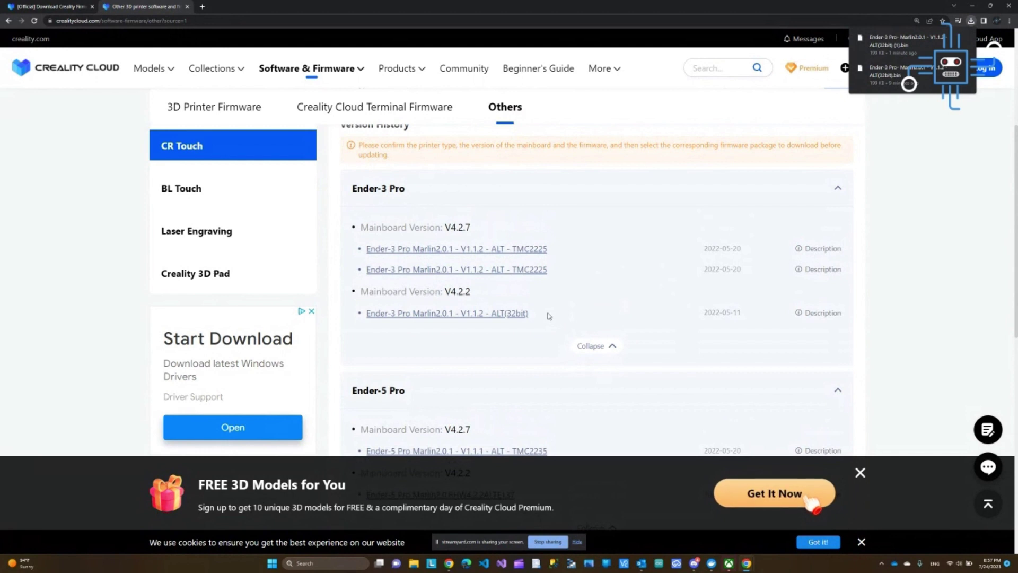